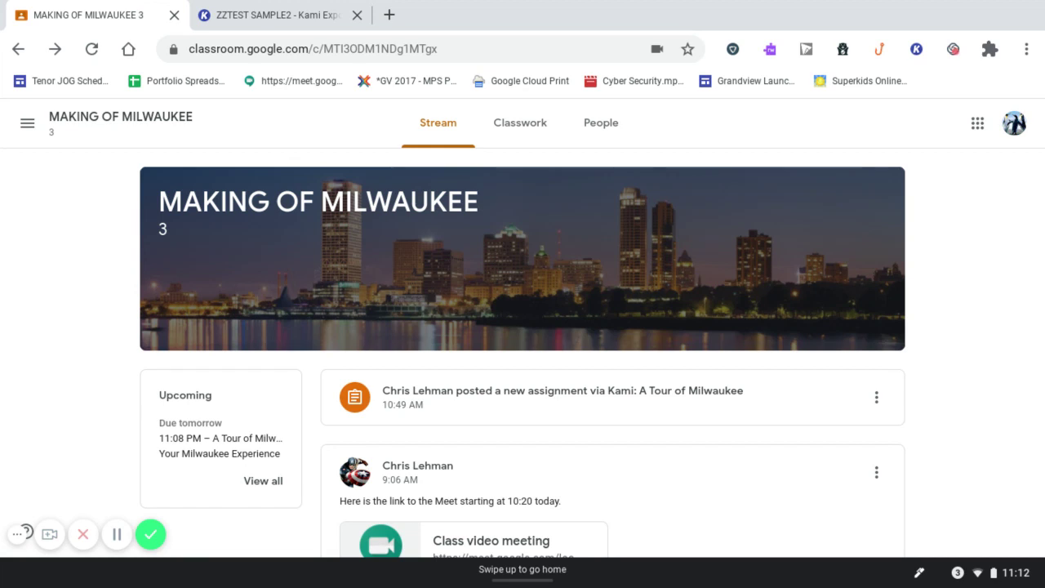
# - Open the "A Tour of Milwaukee" assignment and preview its attached ZZTEST SAMPLE2 PDF
pyautogui.click(563, 390)
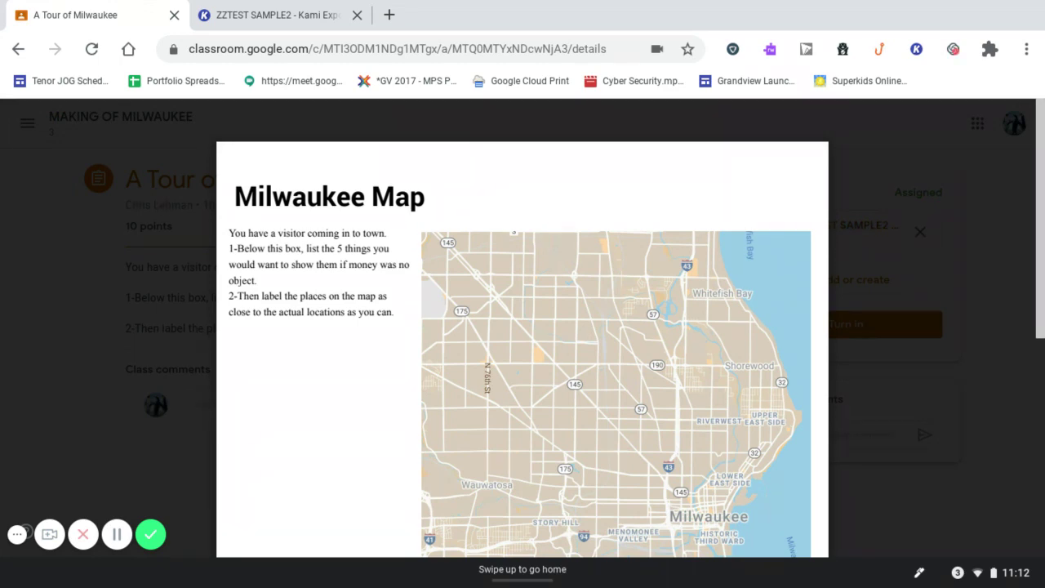
pyautogui.press('Escape')
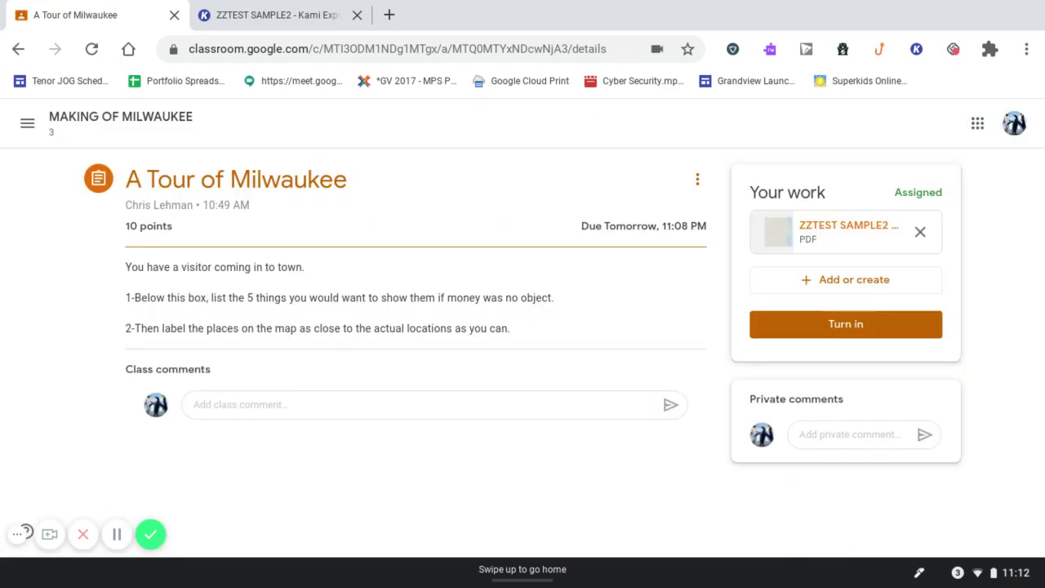
pyautogui.click(849, 232)
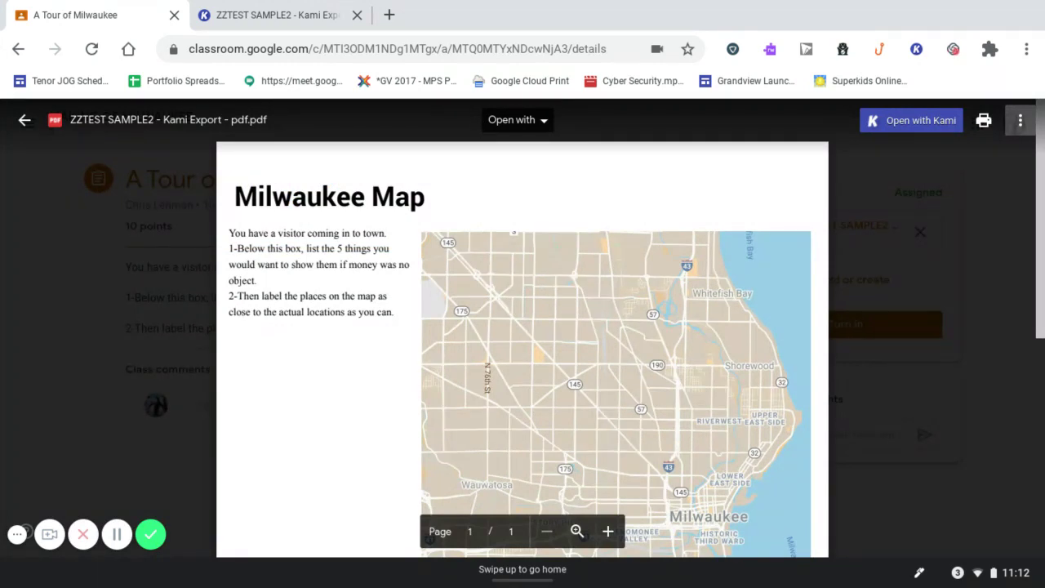
# - Open the previewed PDF with Annotate with Kami and close the extra Kami tab
pyautogui.click(517, 119)
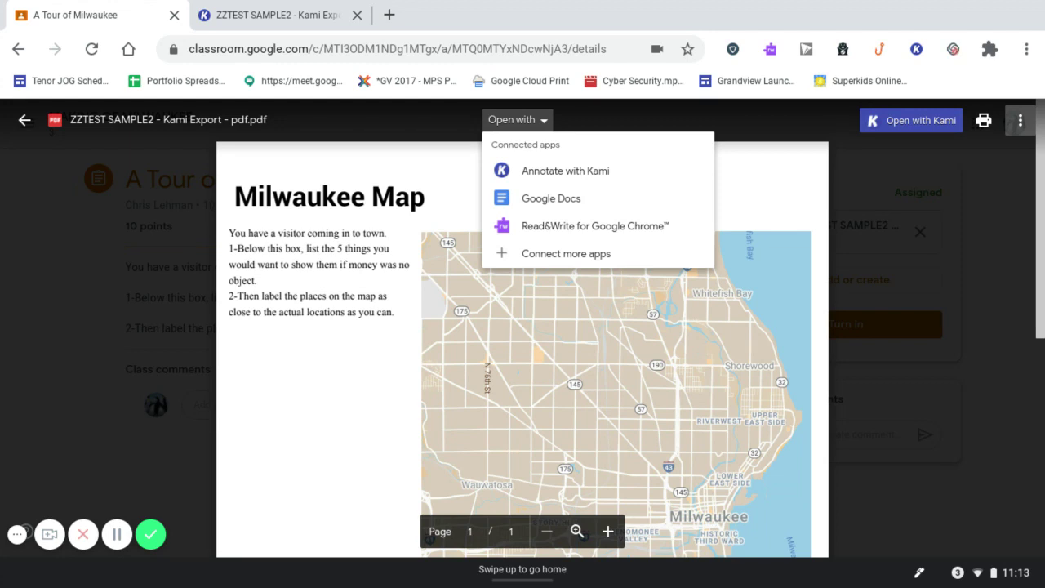
pyautogui.click(566, 171)
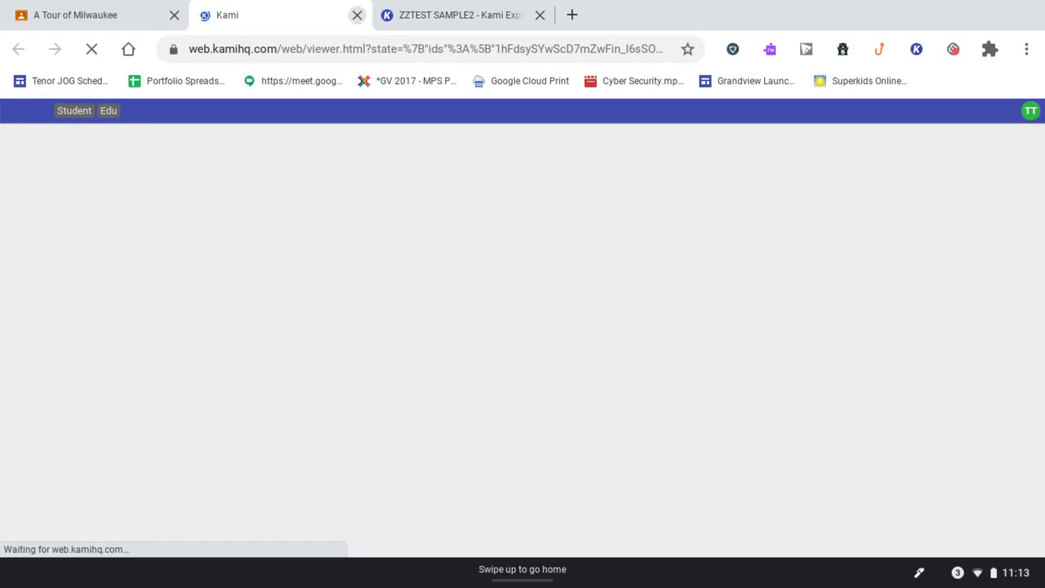
pyautogui.click(357, 15)
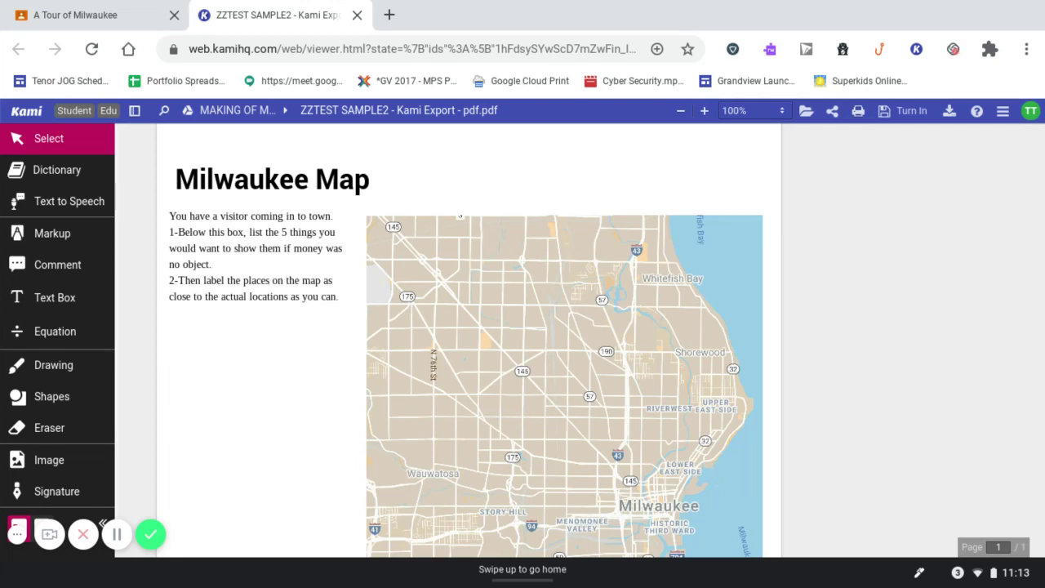
# - Draw a freehand black circle at the Upper East Side shoreline and an arrow to it from the blank area beside the map, line width 1
pyautogui.scroll(-3, 523, 343)
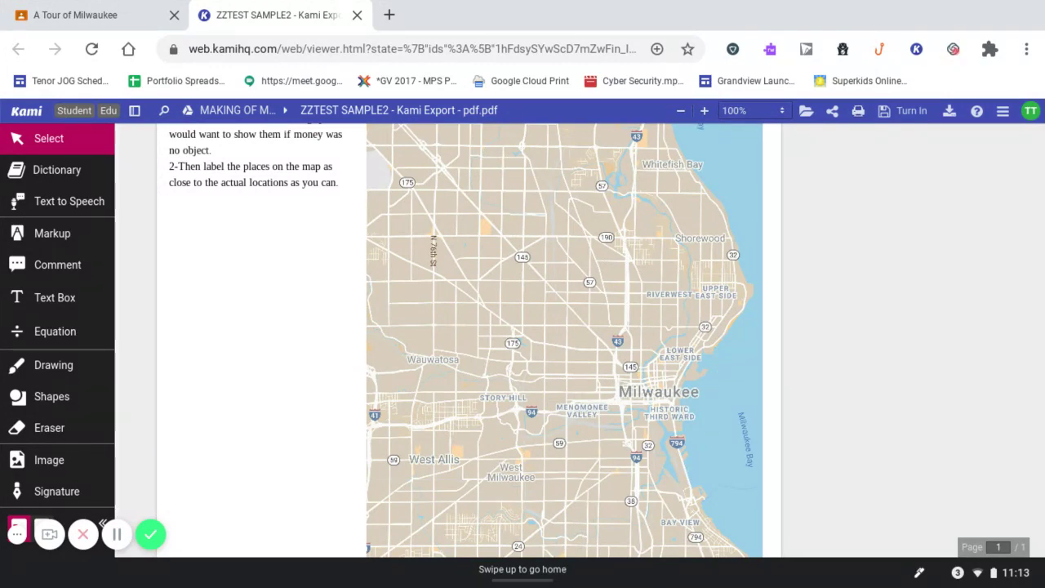
pyautogui.click(53, 366)
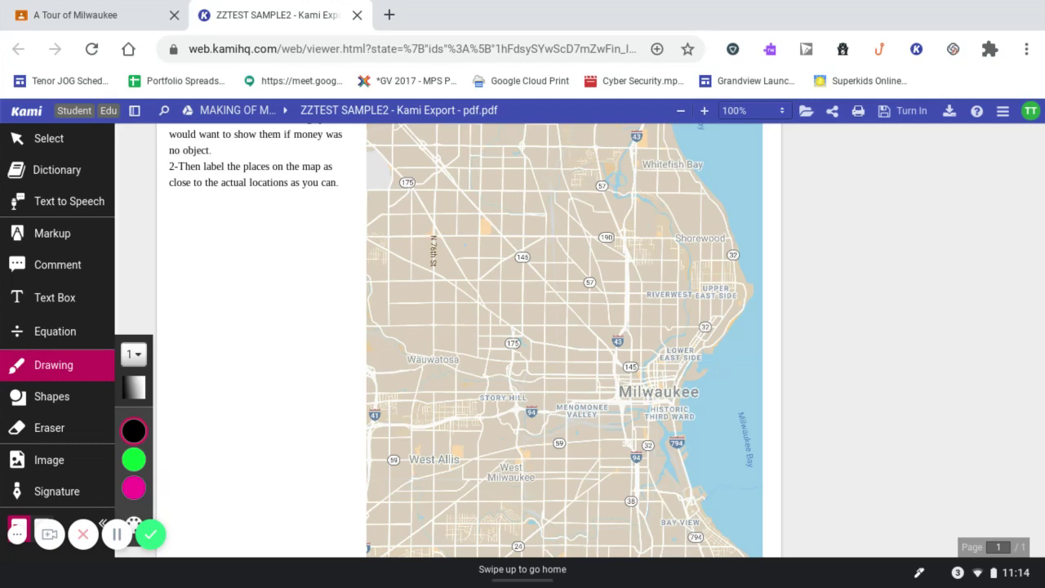
pyautogui.click(134, 430)
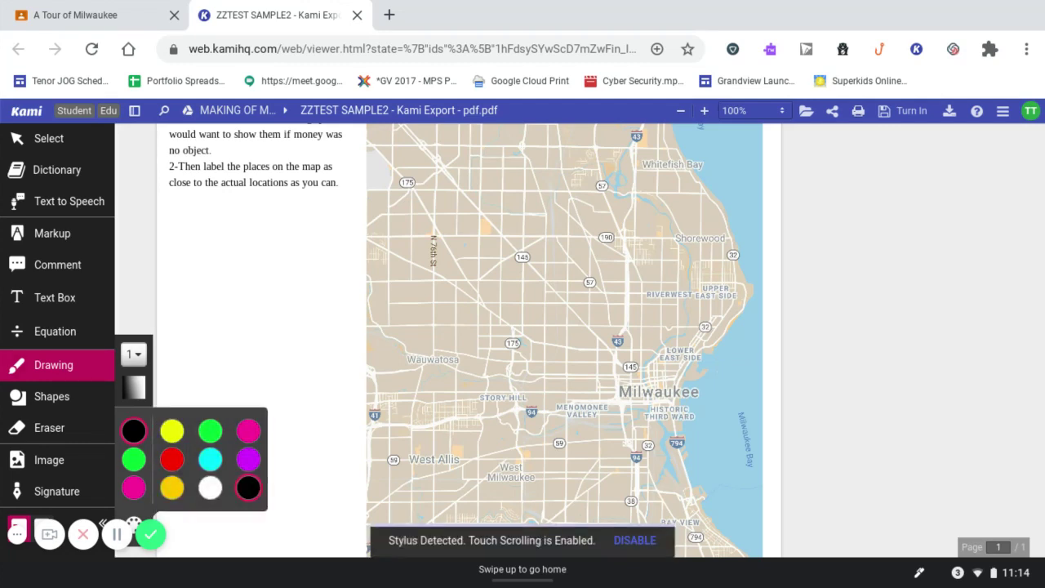
pyautogui.click(134, 354)
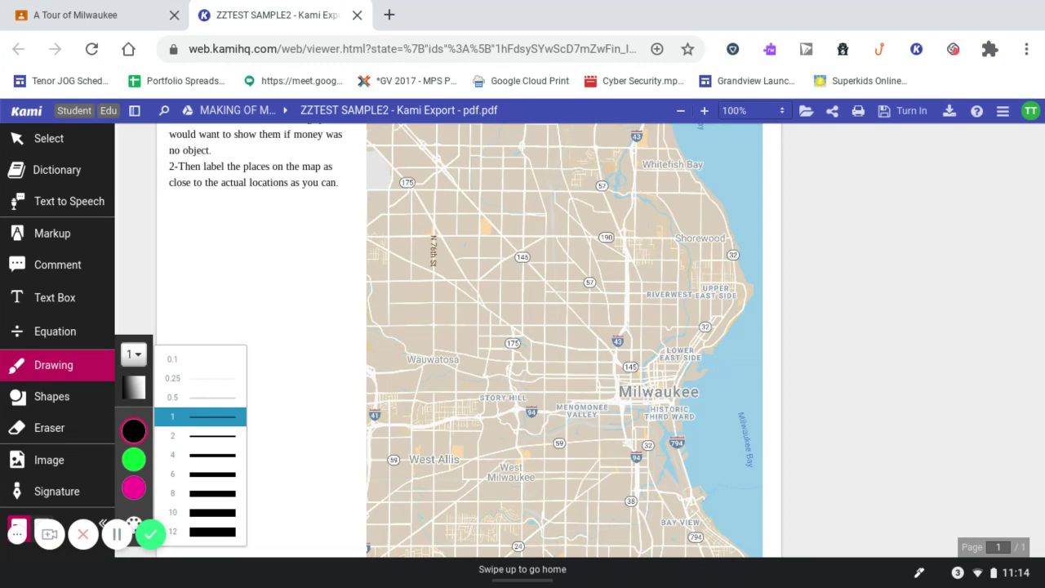
pyautogui.press('Escape')
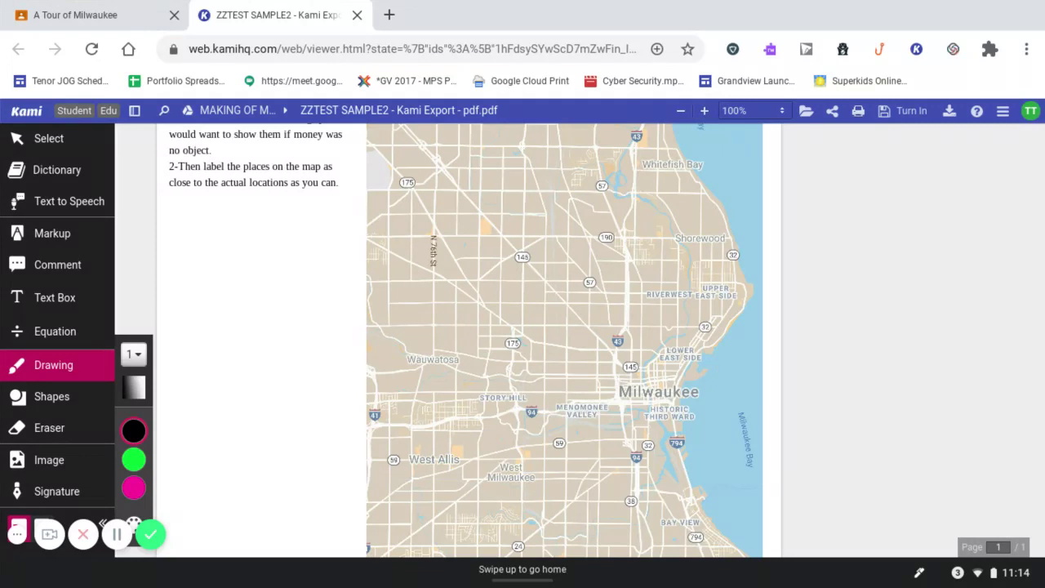
pyautogui.moveTo(738, 272)
pyautogui.mouseDown()
pyautogui.moveTo(747, 310)
pyautogui.moveTo(742, 272)
pyautogui.mouseUp()
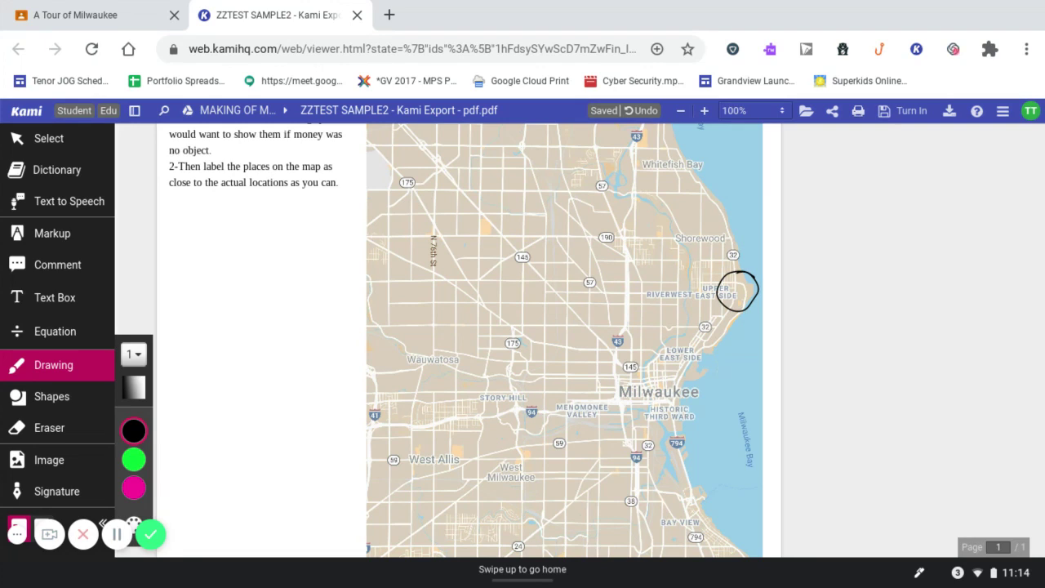
pyautogui.moveTo(339, 231)
pyautogui.mouseDown()
pyautogui.moveTo(556, 248)
pyautogui.moveTo(709, 279)
pyautogui.moveTo(692, 297)
pyautogui.mouseUp()
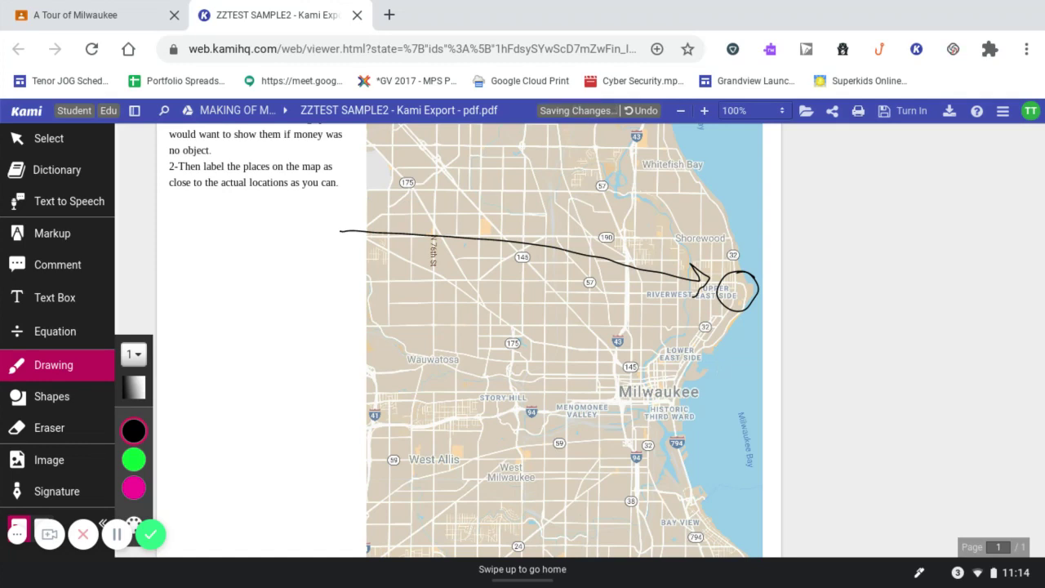
# - Add a text box below the instructions beside the map reading "1- this is a thung"
pyautogui.click(55, 297)
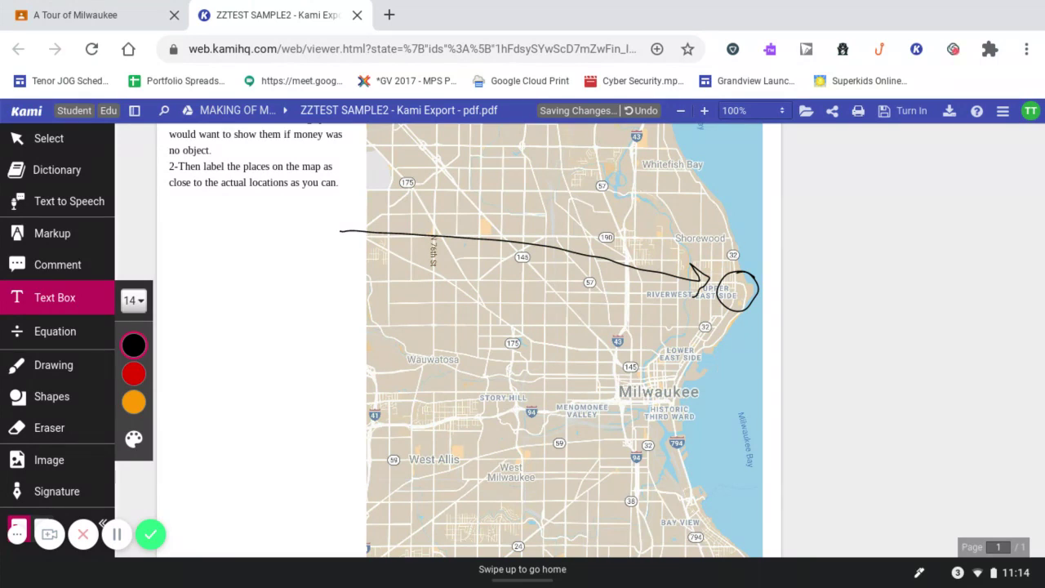
pyautogui.click(180, 219)
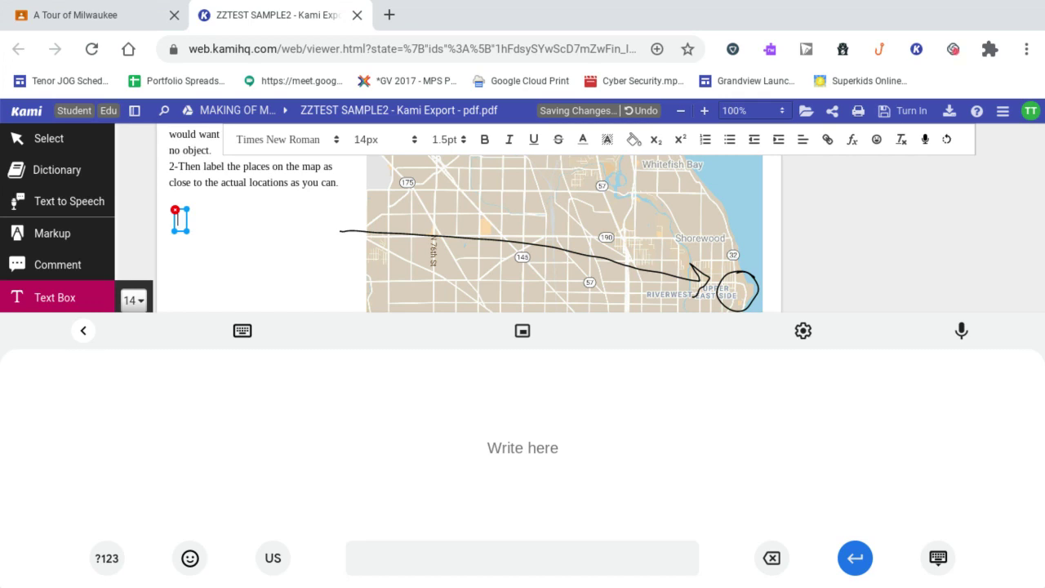
pyautogui.click(242, 330)
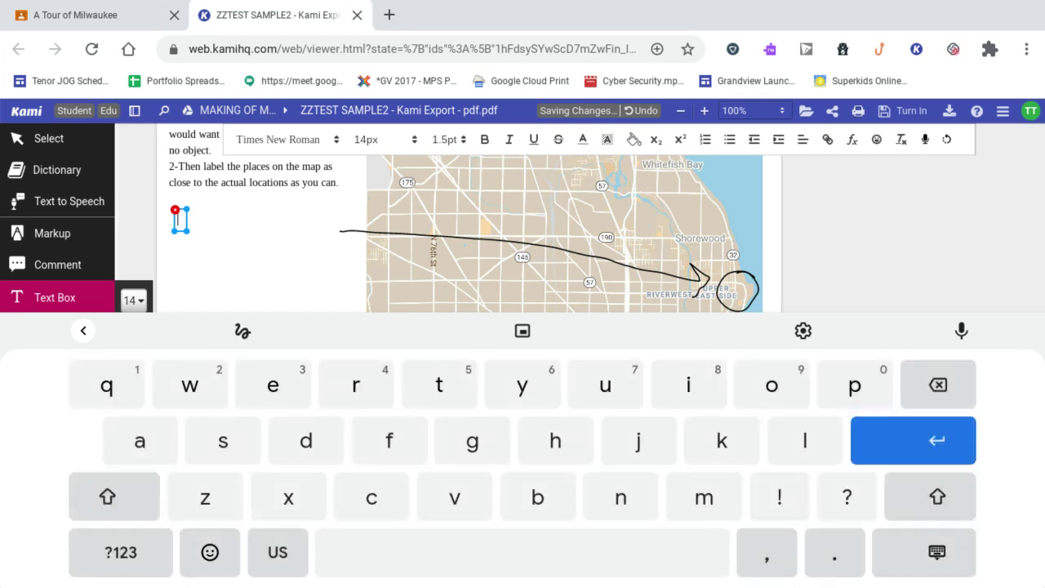
pyautogui.click(121, 552)
pyautogui.write('1')
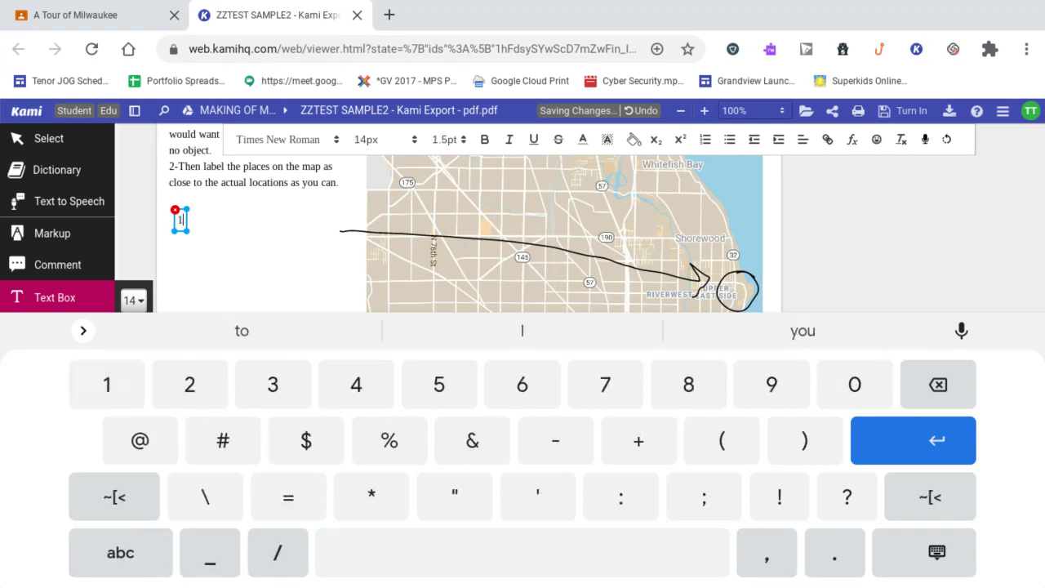
pyautogui.write('4')
pyautogui.click(120, 552)
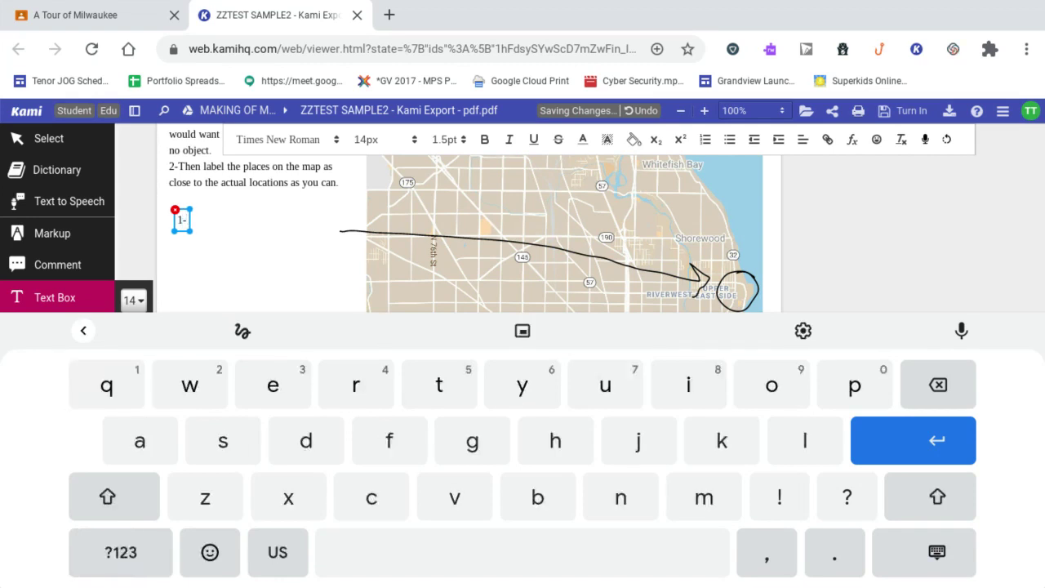
pyautogui.click(121, 552)
pyautogui.write('-')
pyautogui.click(121, 552)
pyautogui.write('this')
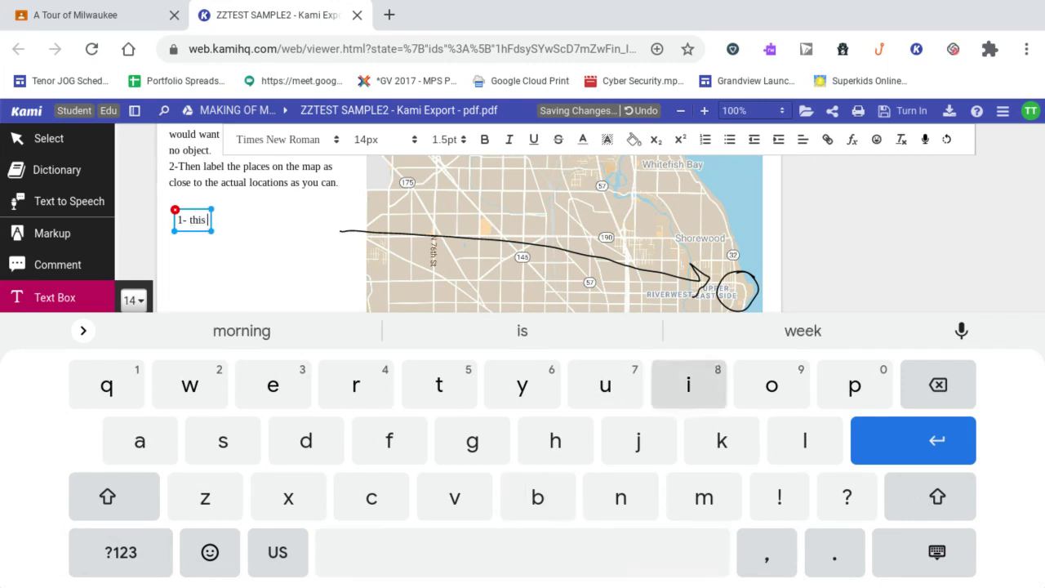
pyautogui.write(' is a ')
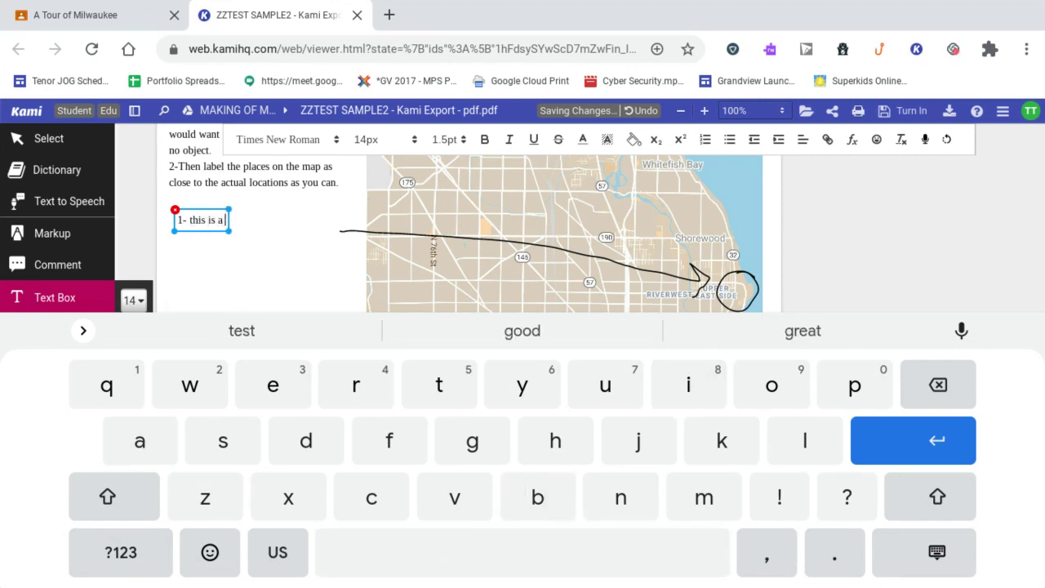
pyautogui.write('thung')
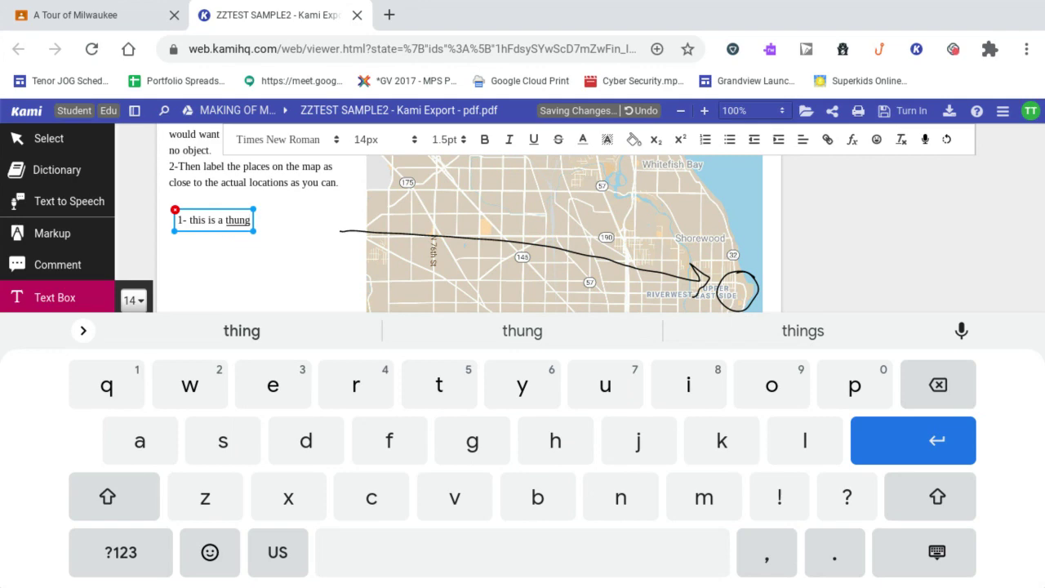
pyautogui.click(938, 553)
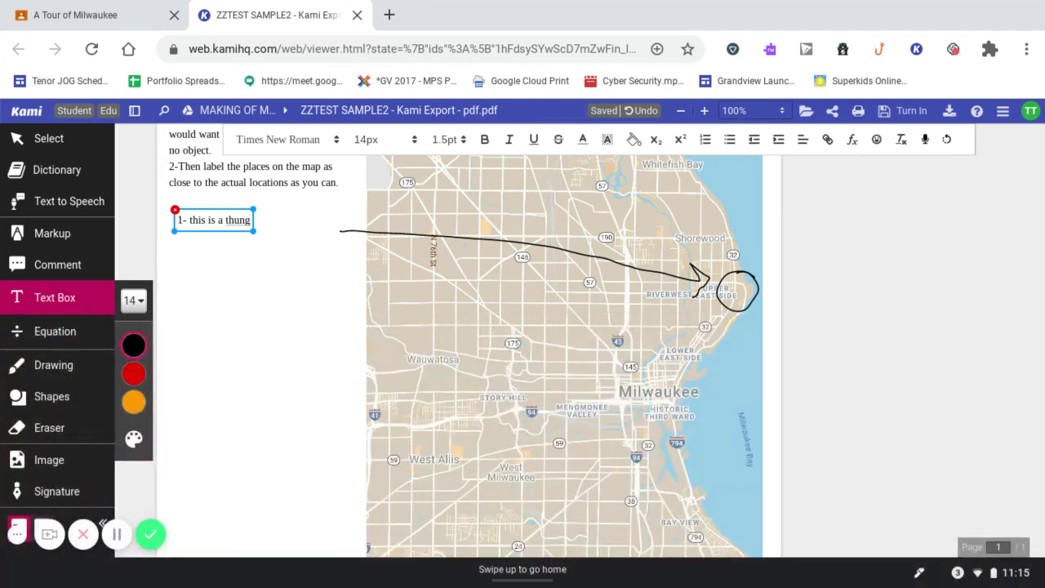
# - Correct the last word of the new text box to "thing" and finish editing it
pyautogui.click(228, 220)
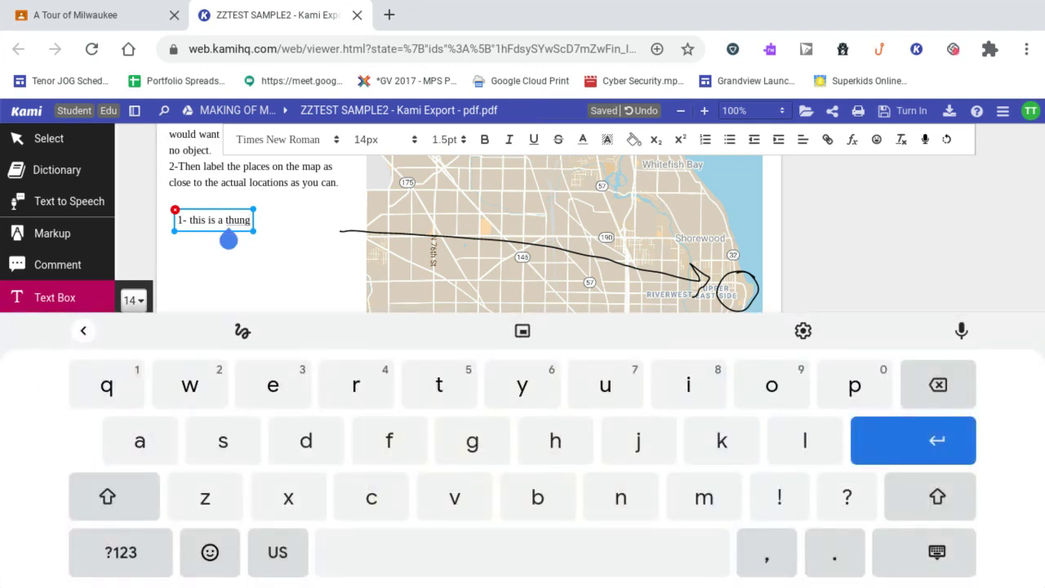
pyautogui.moveTo(228, 240); pyautogui.dragTo(249, 239)
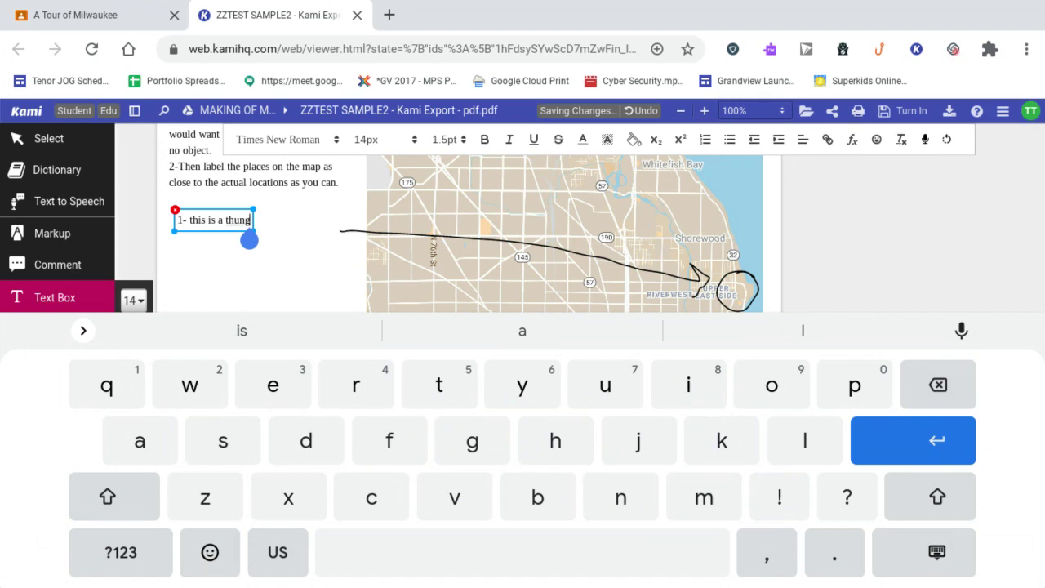
pyautogui.press('BackSpace')
pyautogui.press('BackSpace')
pyautogui.press('BackSpace')
pyautogui.write('in')
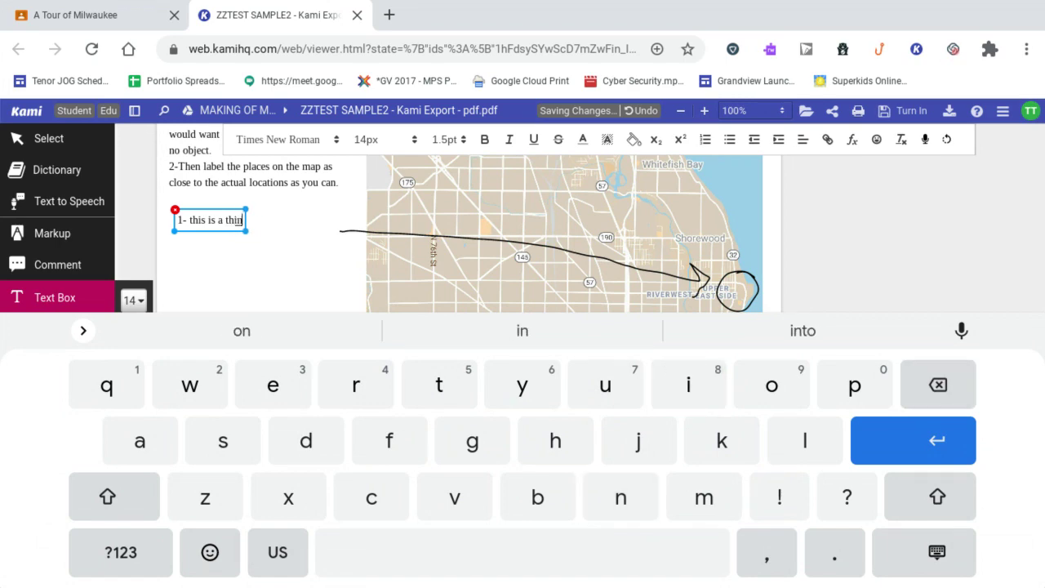
pyautogui.write('g')
pyautogui.click(937, 553)
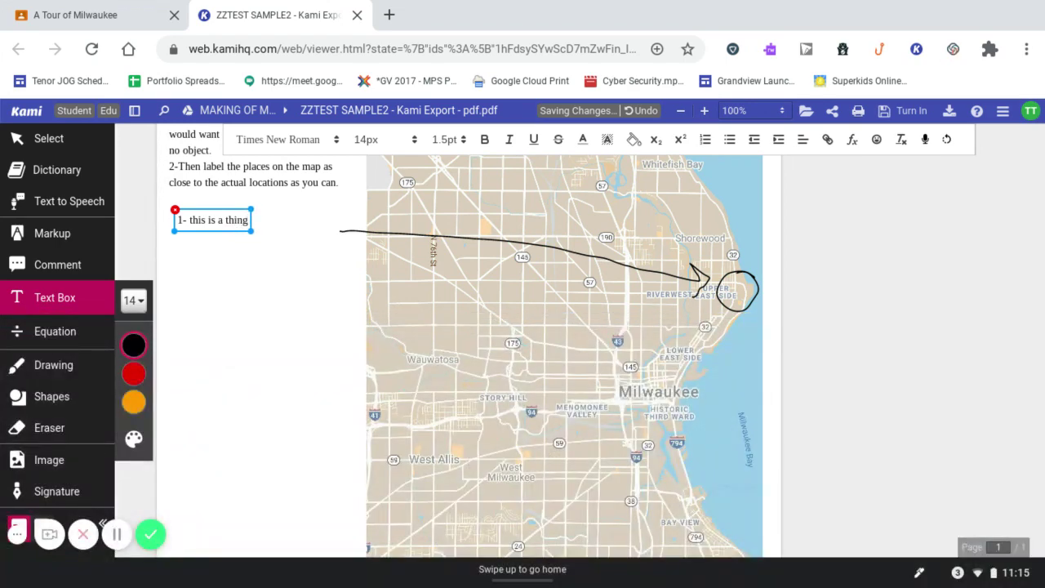
pyautogui.press('Escape')
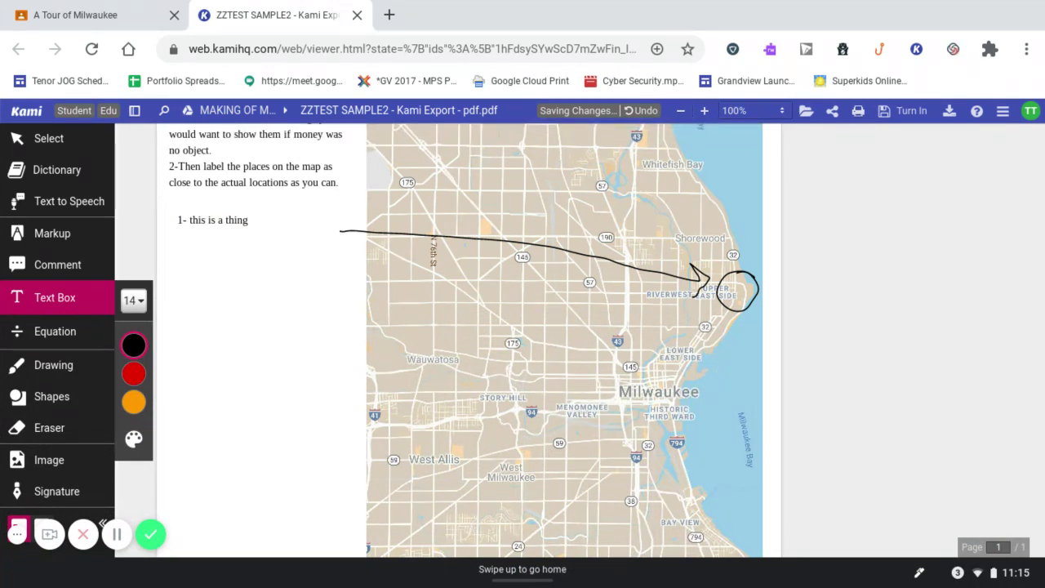
pyautogui.click(53, 366)
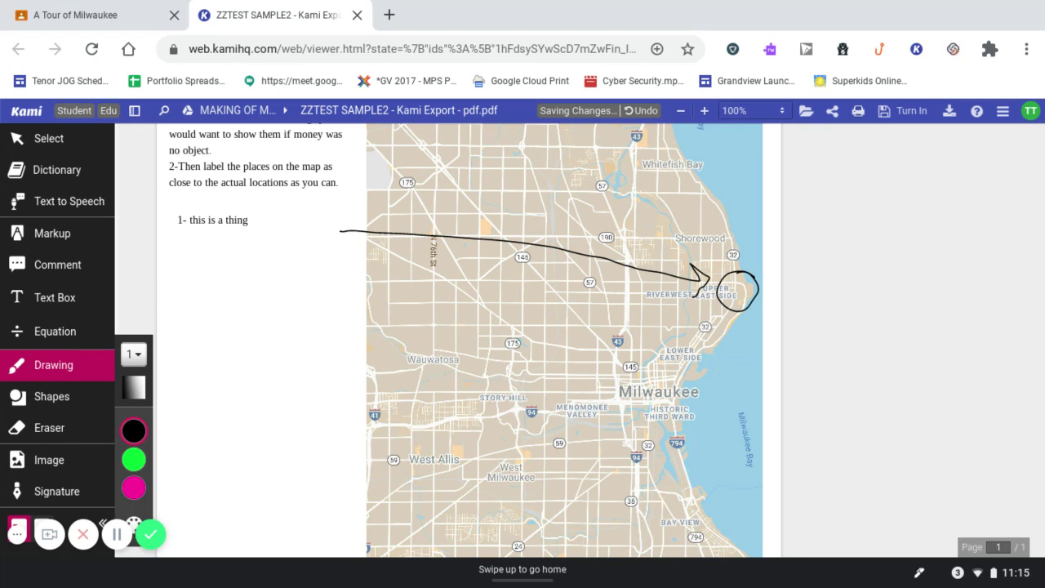
pyautogui.click(49, 138)
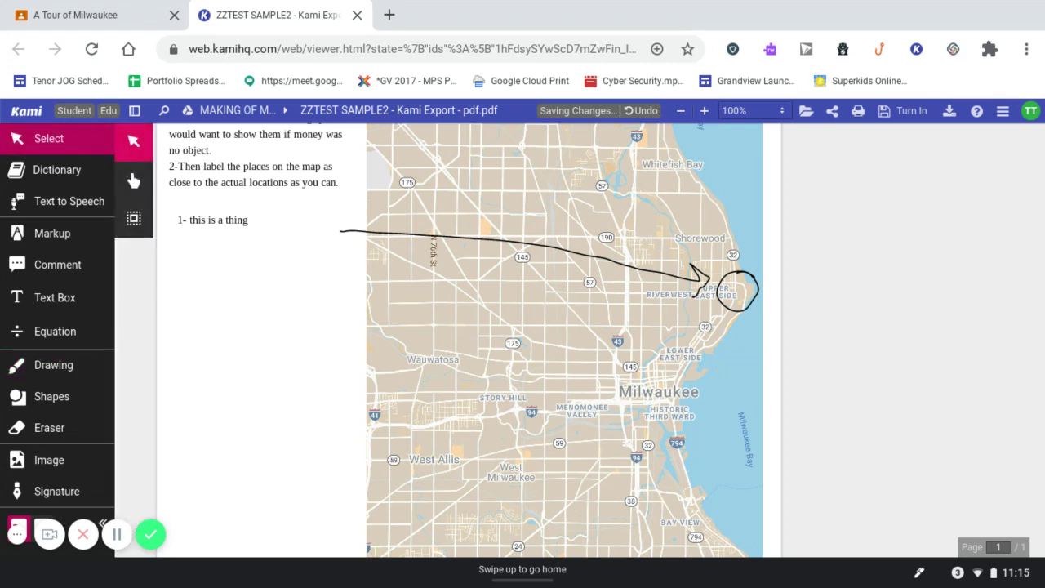
pyautogui.click(208, 220)
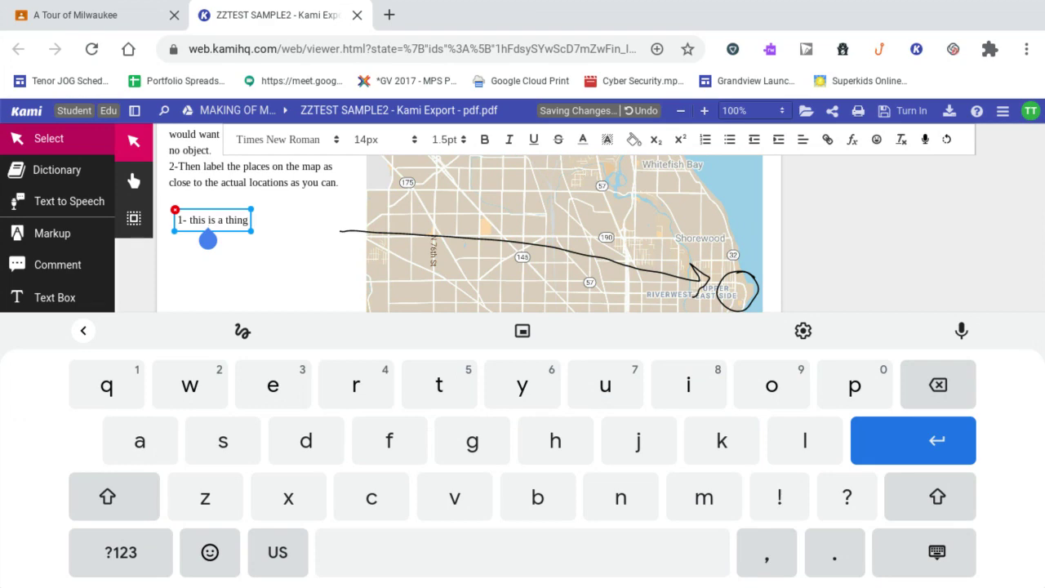
pyautogui.click(209, 239)
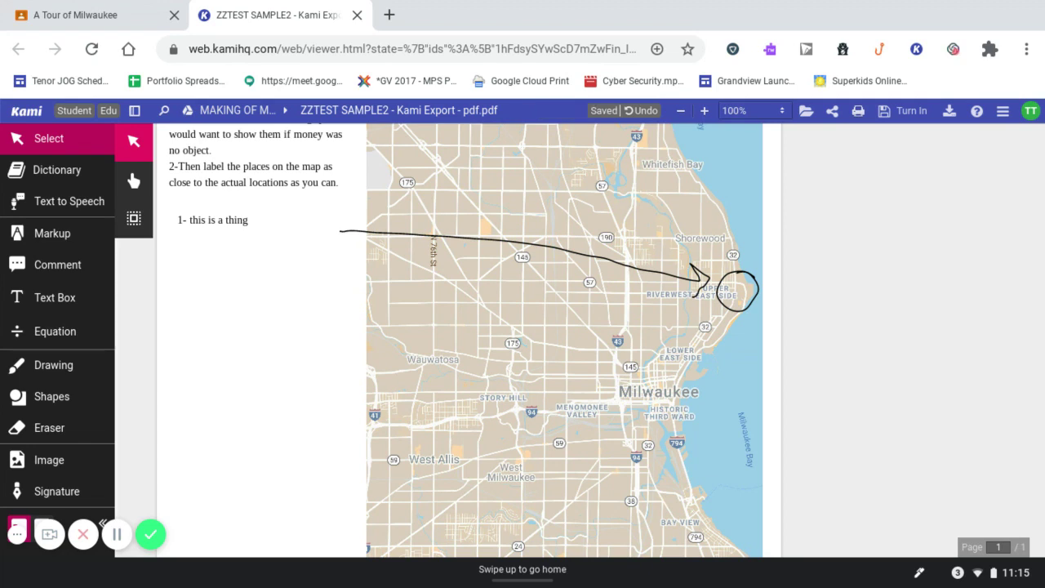
pyautogui.click(1003, 110)
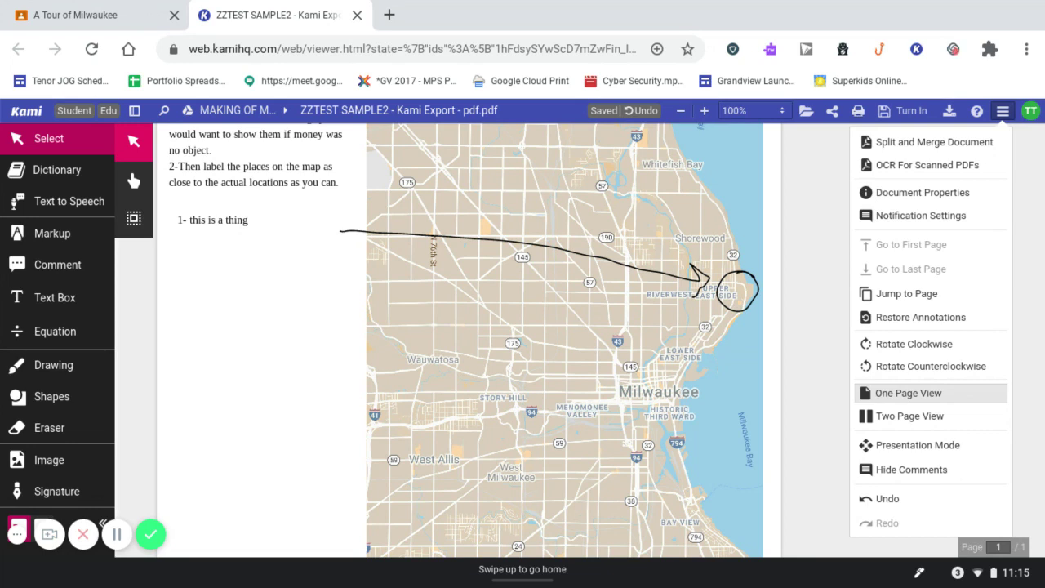
pyautogui.click(908, 393)
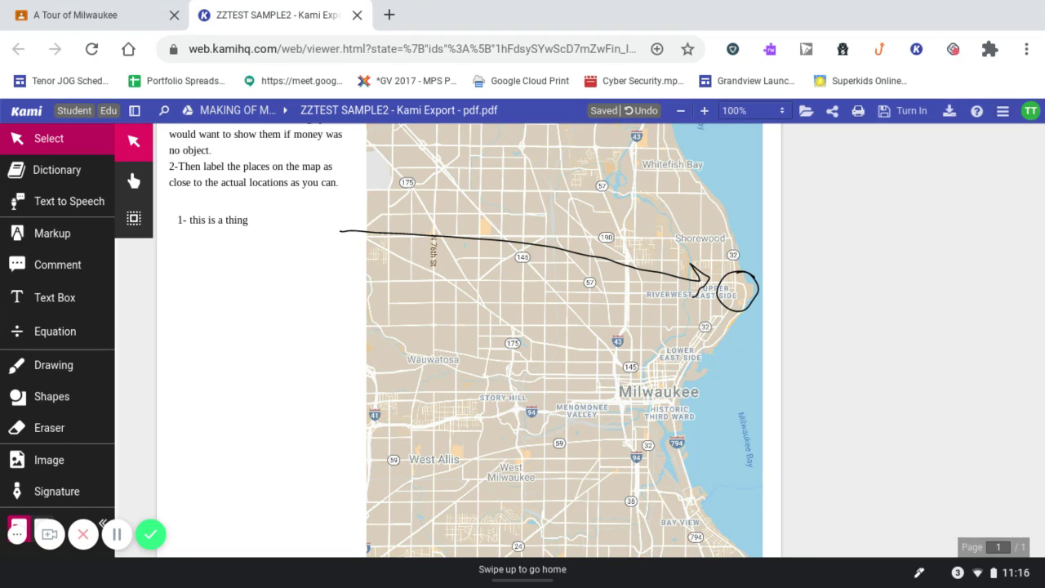
# - Scribble freehand magenta strokes across the map between Wauwatosa, West Allis and downtown Milwaukee with the Drawing tool
pyautogui.click(53, 365)
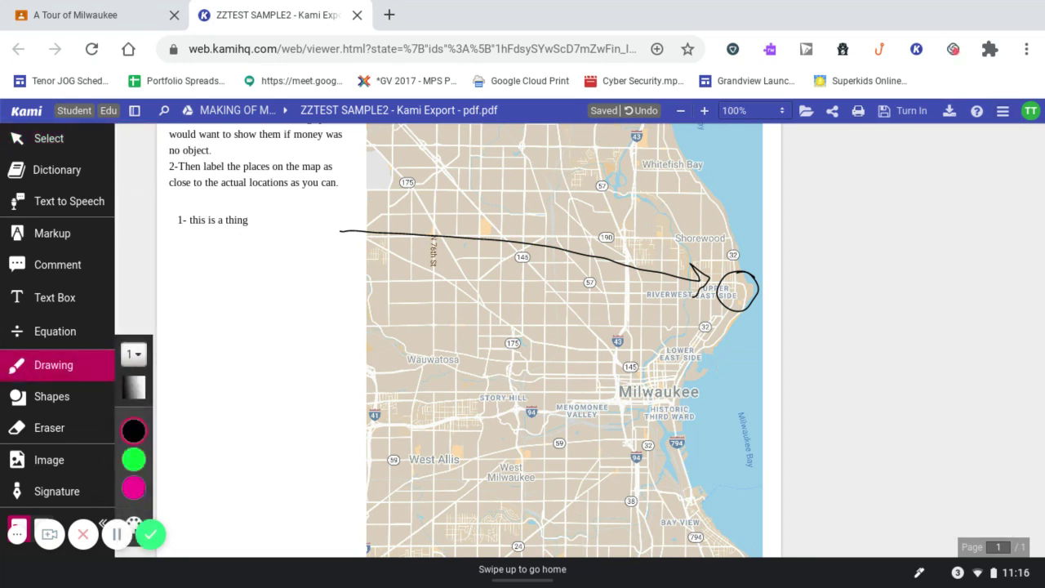
pyautogui.click(133, 488)
pyautogui.moveTo(439, 378)
pyautogui.mouseDown()
pyautogui.moveTo(484, 361)
pyautogui.moveTo(630, 384)
pyautogui.moveTo(651, 410)
pyautogui.mouseUp()
pyautogui.moveTo(415, 402)
pyautogui.mouseDown()
pyautogui.moveTo(441, 455)
pyautogui.moveTo(482, 315)
pyautogui.moveTo(633, 353)
pyautogui.moveTo(462, 424)
pyautogui.moveTo(651, 413)
pyautogui.mouseUp()
pyautogui.moveTo(510, 418); pyautogui.dragTo(652, 400)
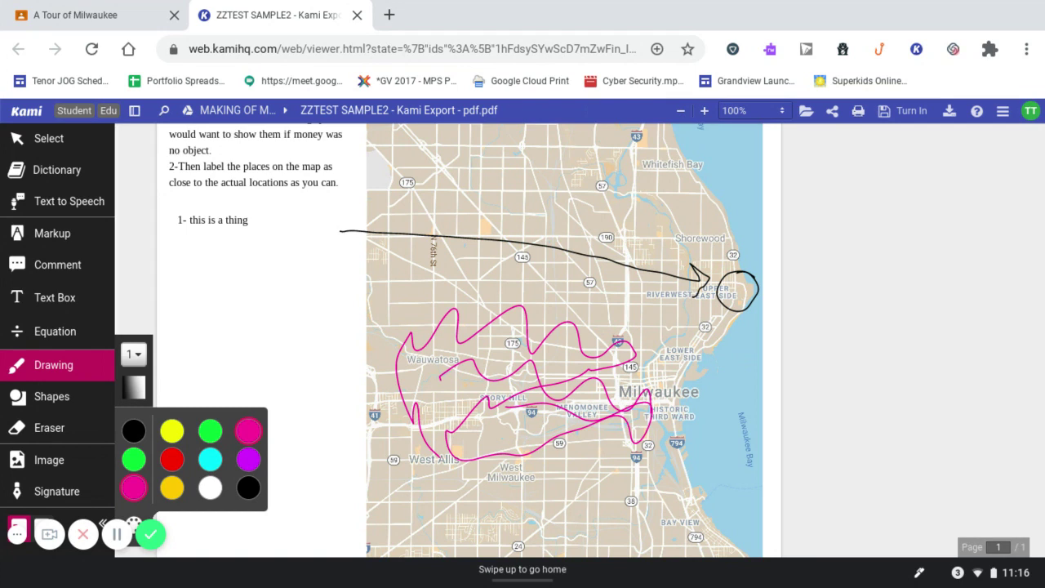
# - Draw a short purple freehand zigzag from the blank area beside the map to just below Wauwatosa
pyautogui.click(248, 459)
pyautogui.moveTo(313, 355); pyautogui.dragTo(407, 384)
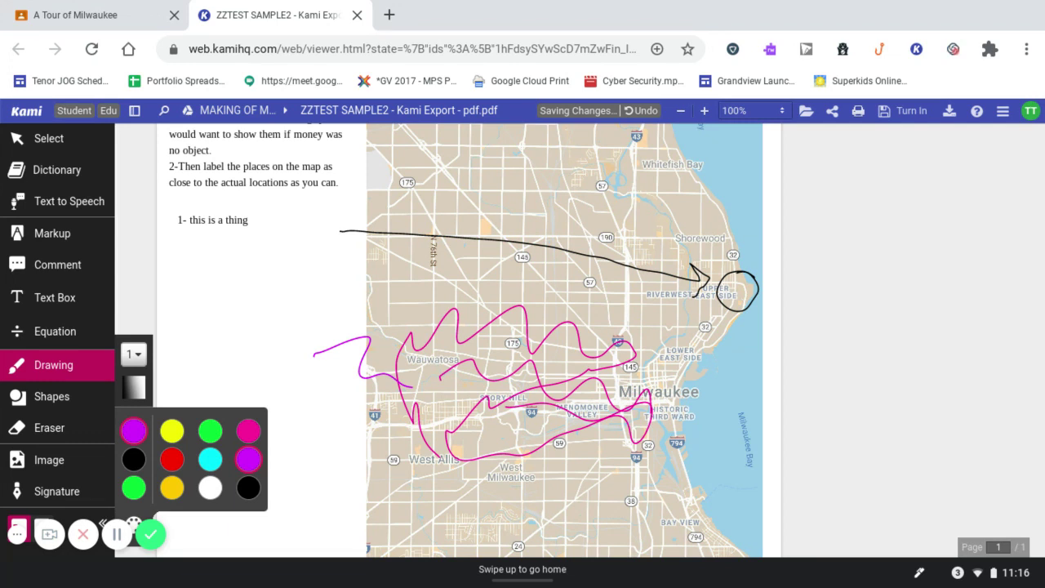
# - Turn in the annotated PDF for A Tour of Milwaukee, and close it and its preview to return to the Classroom assignment page
pyautogui.click(905, 110)
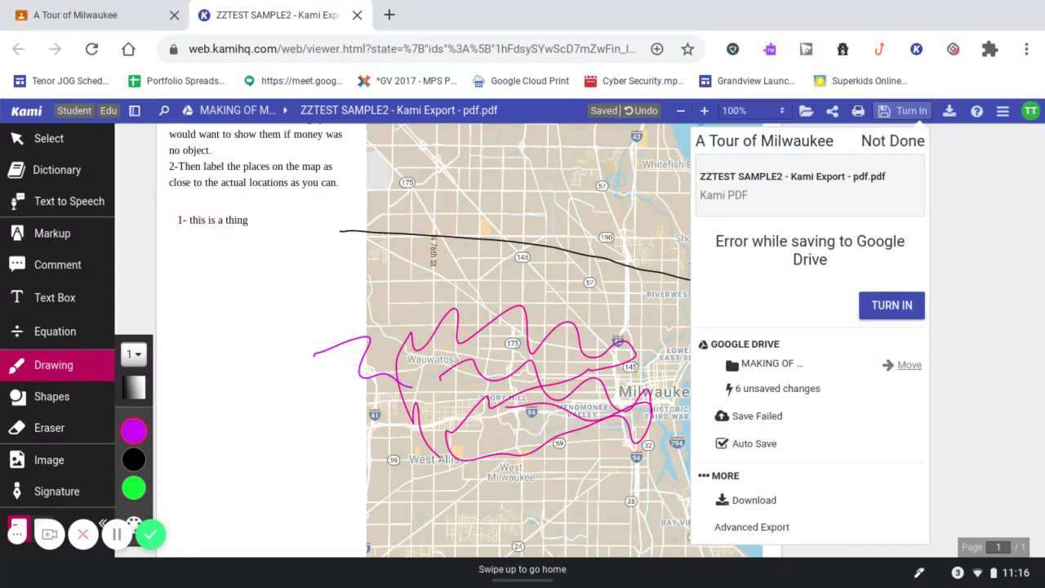
pyautogui.press('Escape')
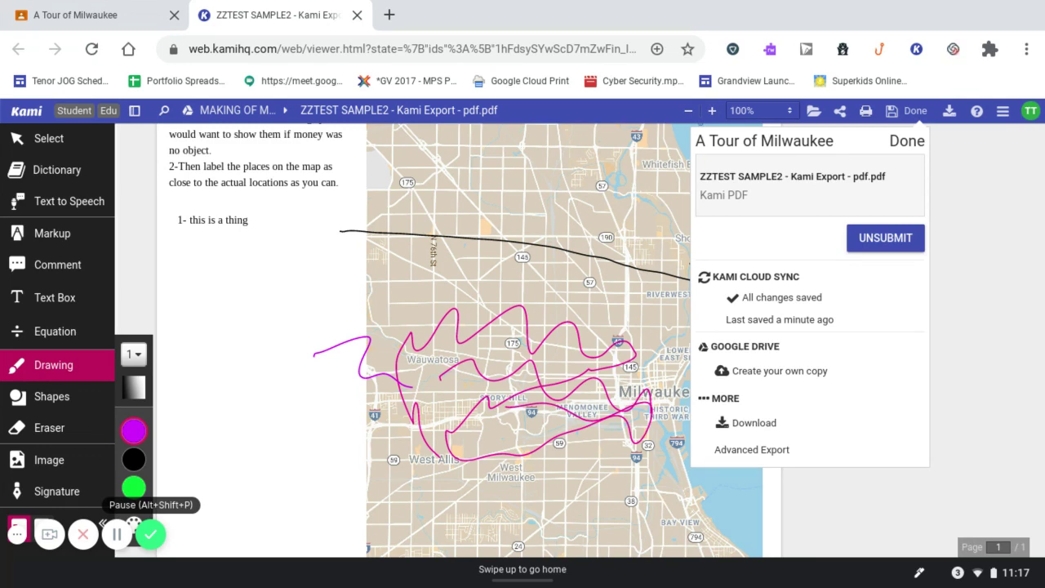
pyautogui.click(357, 15)
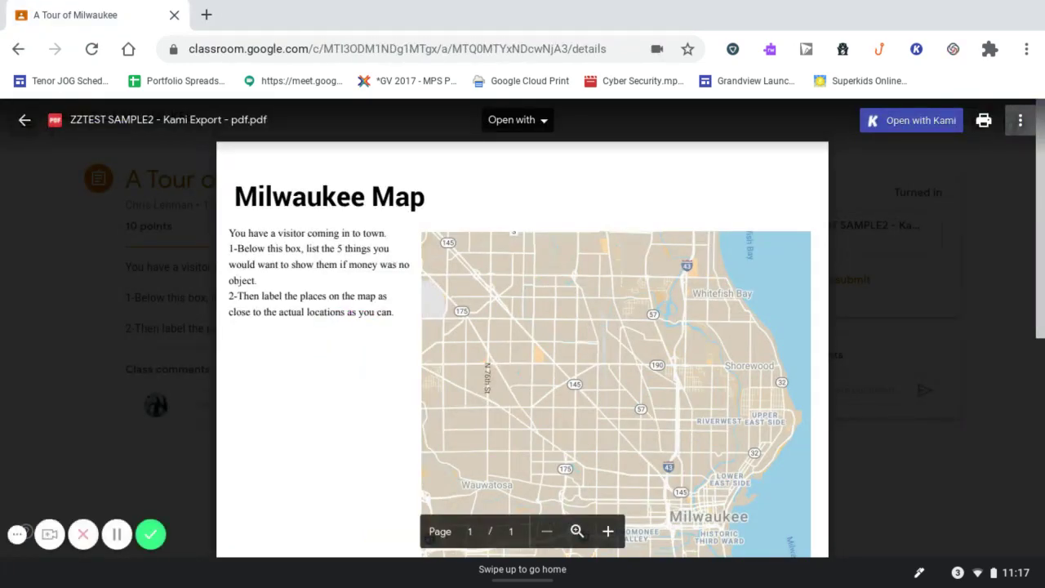
pyautogui.press('Escape')
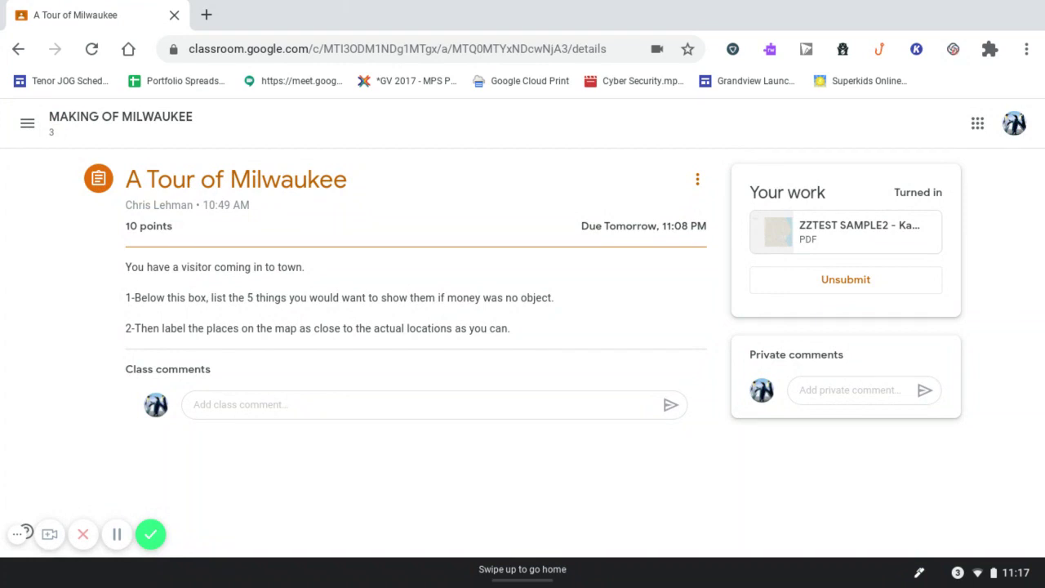
# - Reload the assignment page and check the text and drawings in the turned-in PDF's preview, closing the preview when done
pyautogui.hotkey('ctrl', 'r')
pyautogui.click(858, 231)
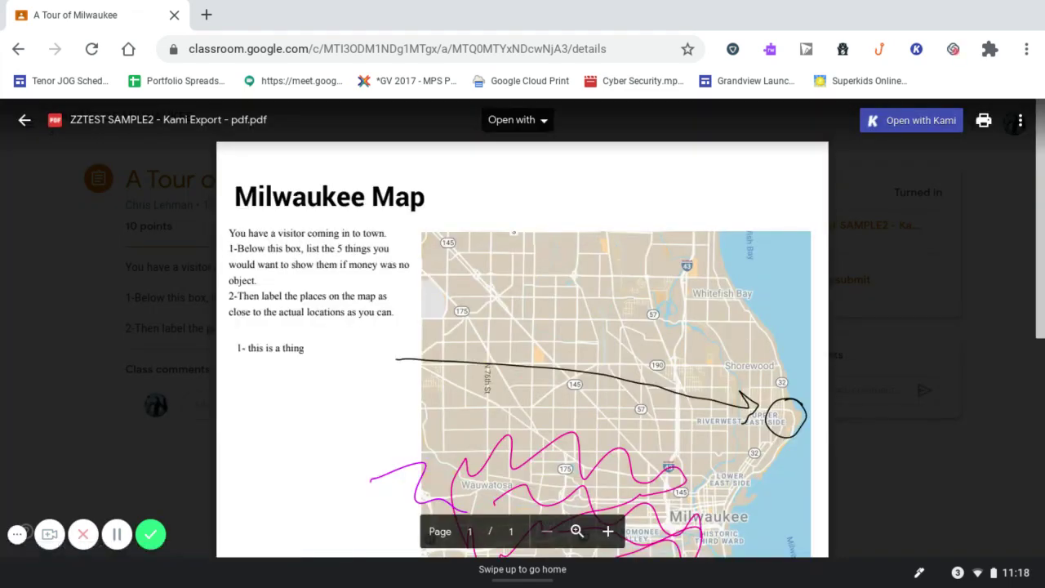
pyautogui.scroll(-5, 523, 326)
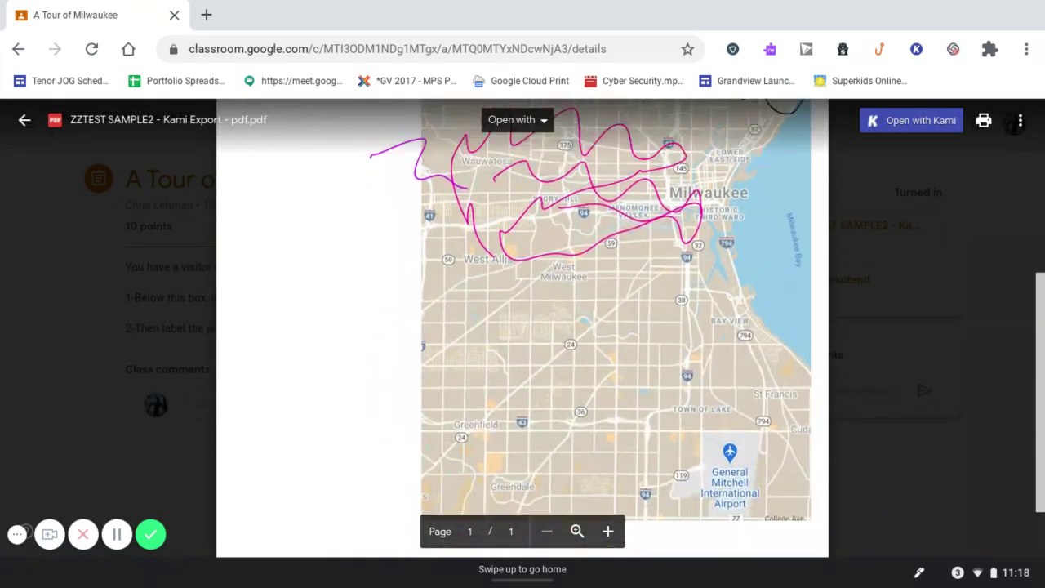
pyautogui.scroll(3, 522, 327)
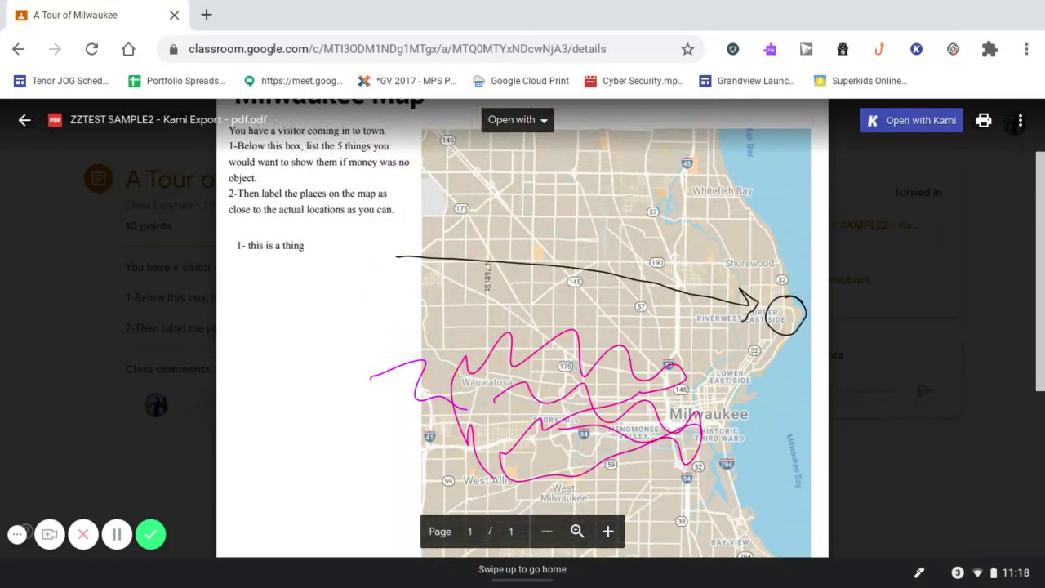
pyautogui.press('Escape')
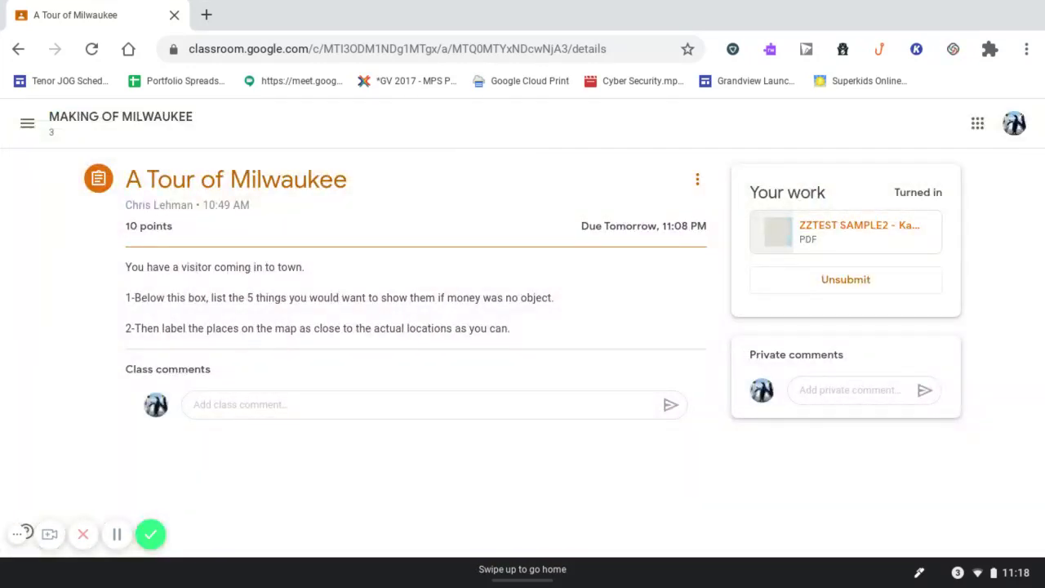